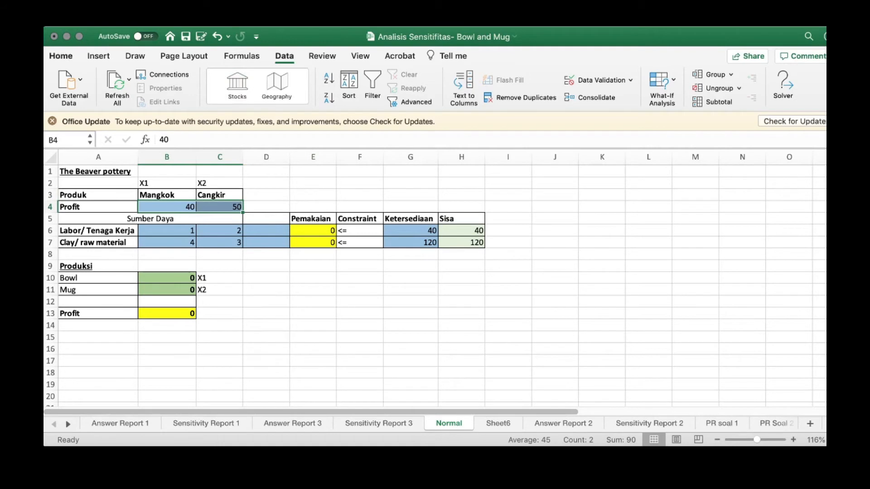
Make the profit values for Mangkok and Cangkir in B4:C4 bold.
click(122, 98)
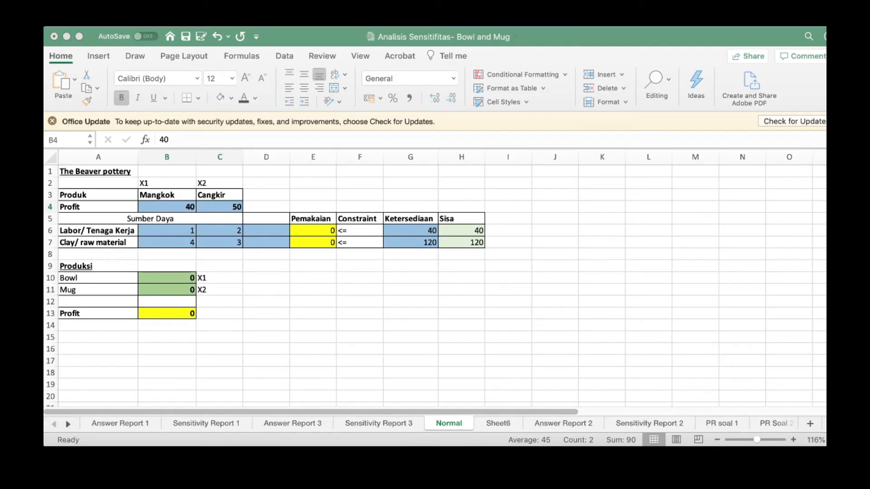
key(ctrl+Right)
key(super+Tab)
Make the labor requirements per product in B6:C6 bold.
click(151, 218)
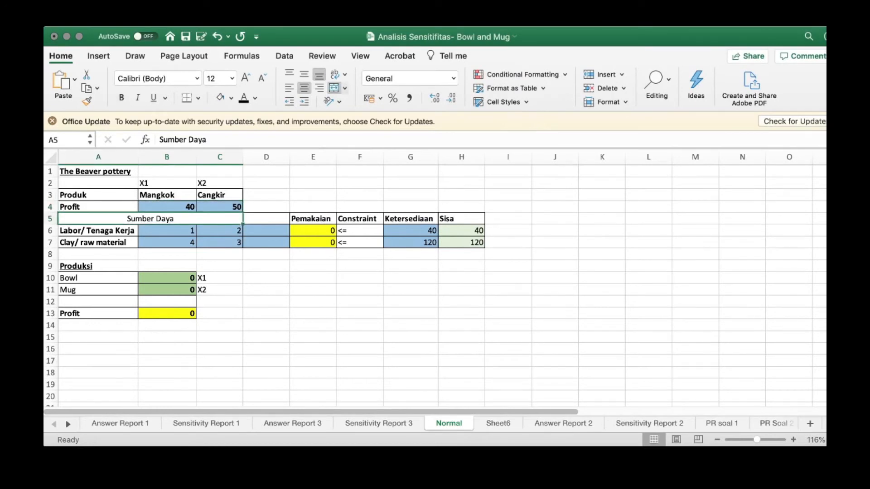
click(98, 230)
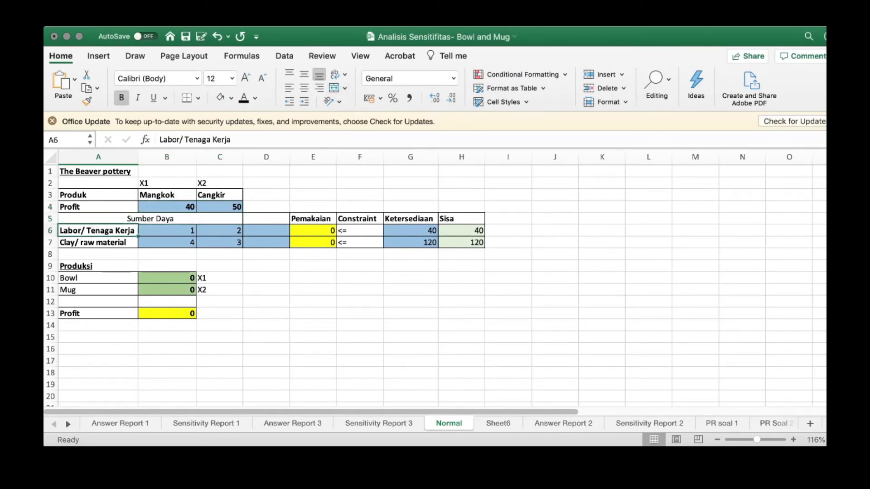
click(98, 242)
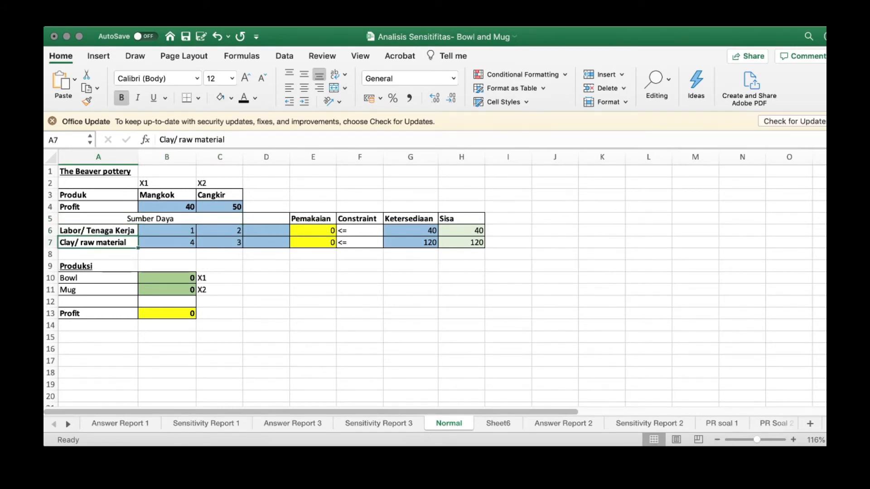
click(167, 231)
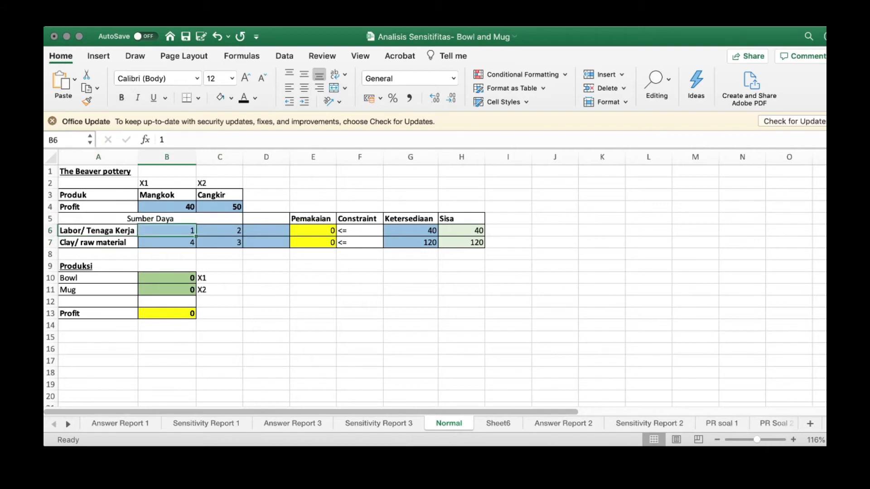
click(167, 183)
click(219, 231)
click(219, 183)
drag(167, 230, 220, 230)
key(super+b)
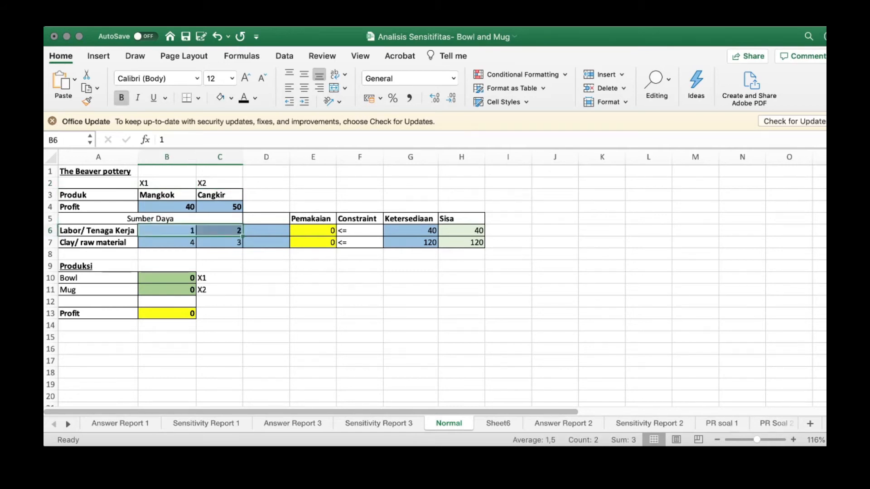
Make the clay requirements per product in B7:C7 bold.
click(167, 243)
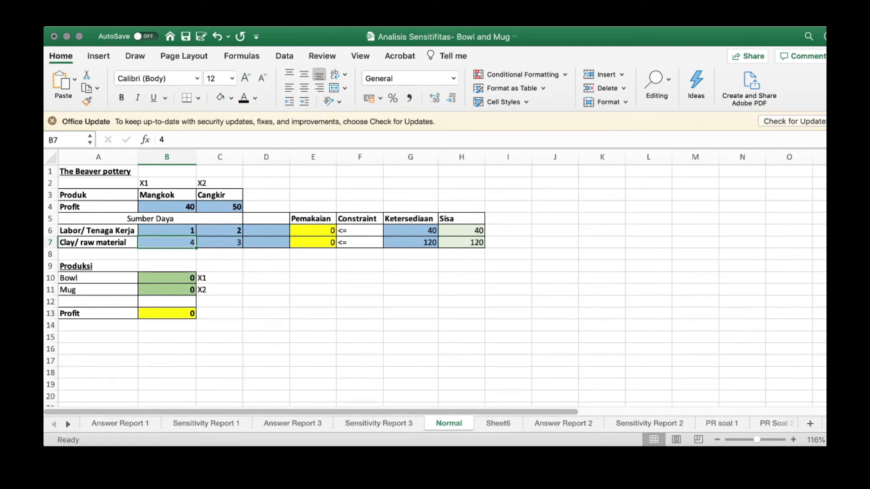
drag(167, 242, 219, 242)
key(super+b)
click(266, 278)
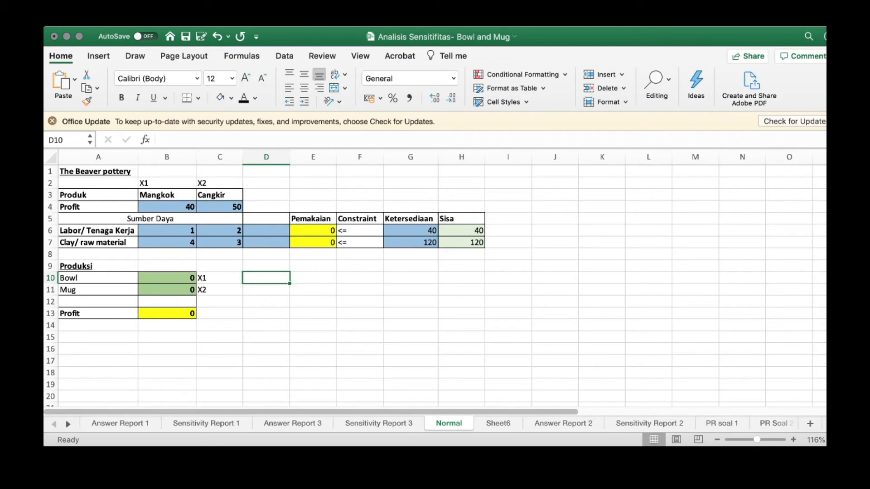
Make the merged Sumber Daya heading in row 5 bold.
drag(167, 230, 266, 242)
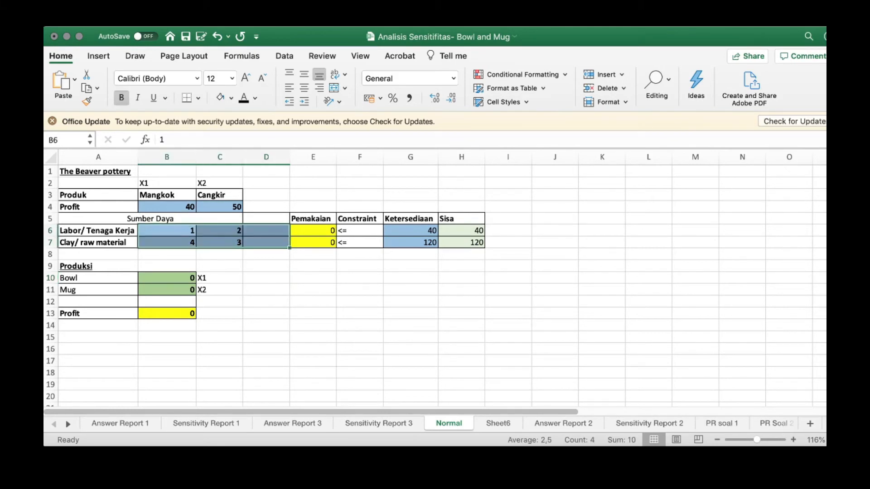
drag(166, 207, 239, 207)
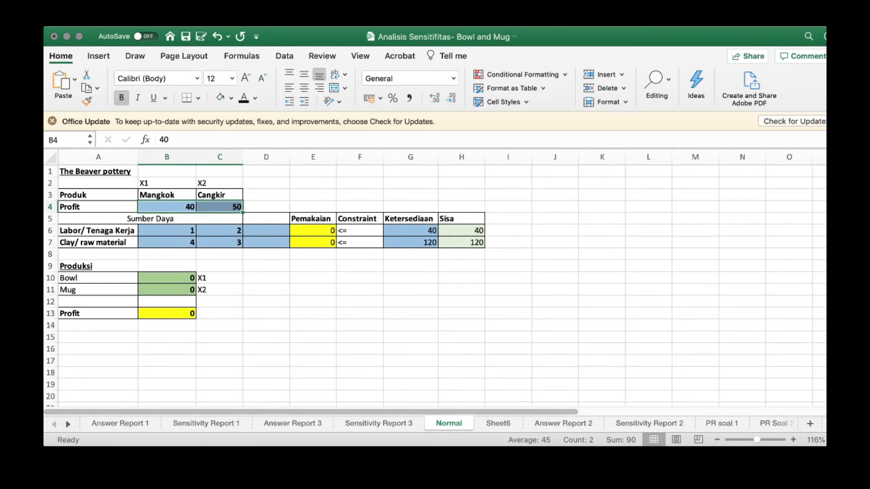
drag(167, 231, 266, 243)
click(267, 278)
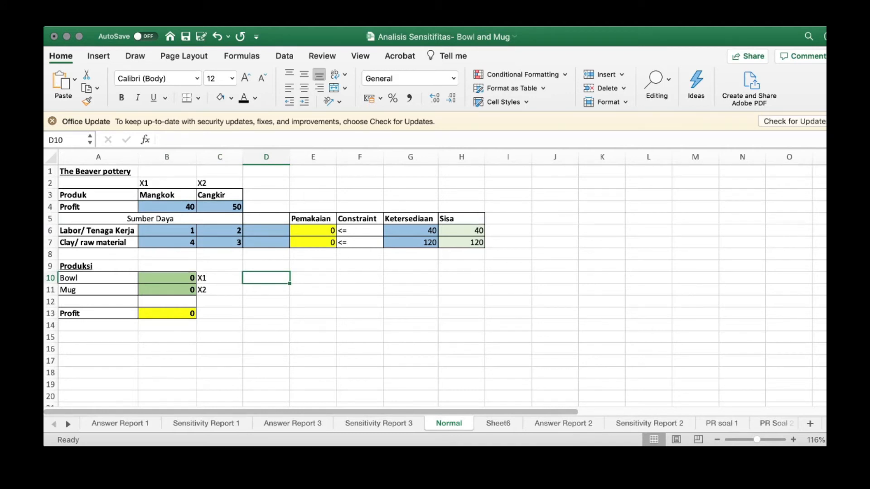
click(151, 219)
key(super+b)
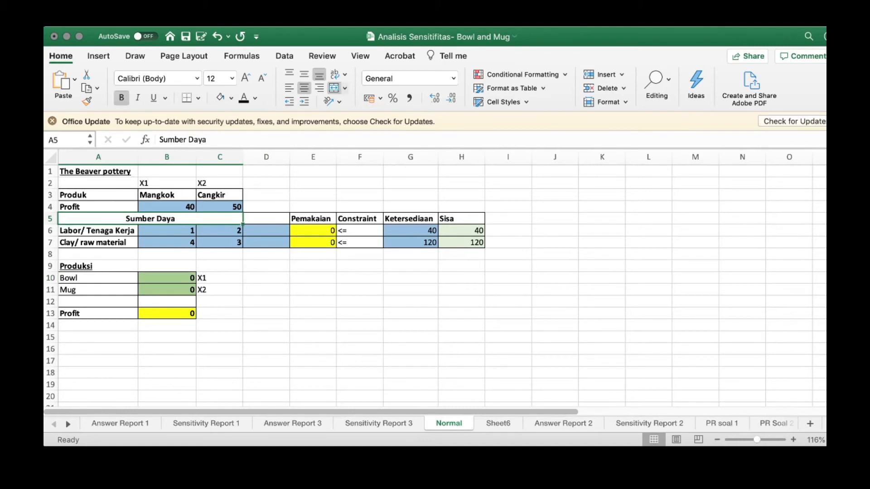
Examine the labor usage formula in E6 and the two production cells B10 and B11 it refers to.
click(313, 231)
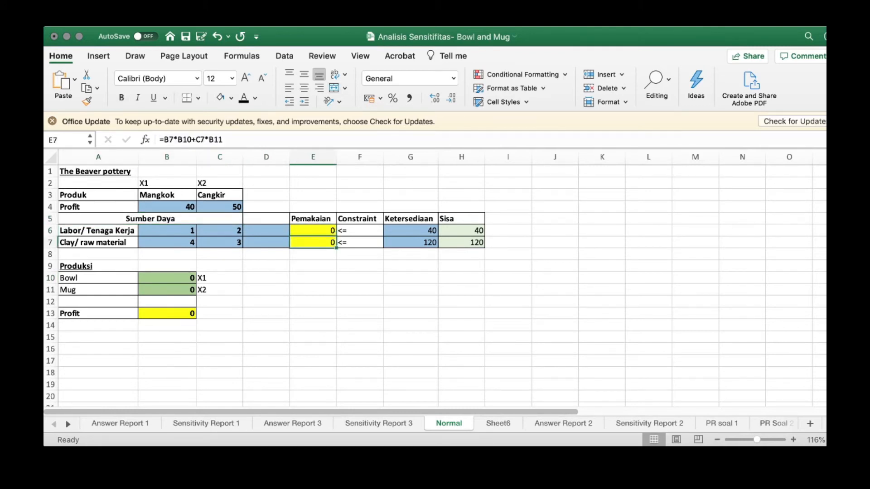
double_click(315, 231)
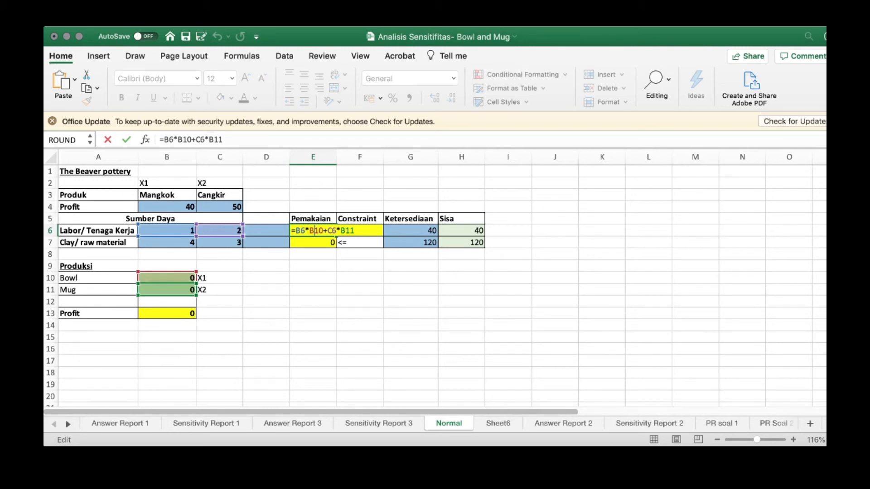
key(Escape)
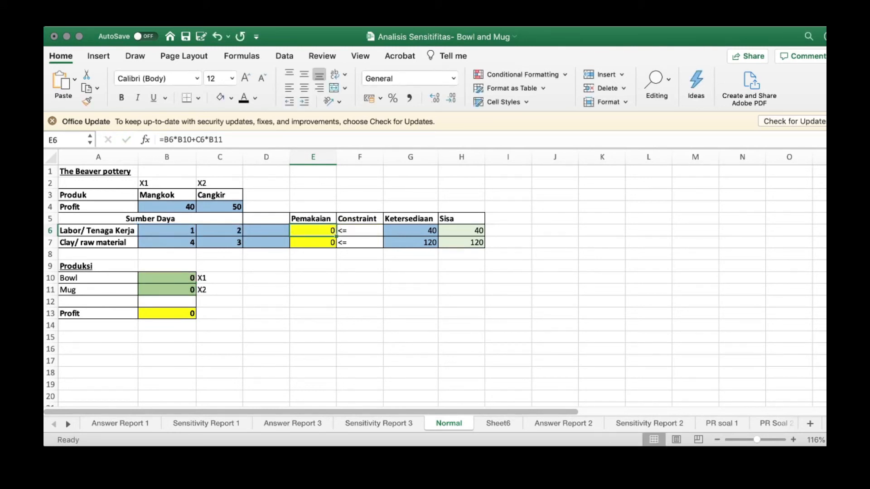
click(167, 279)
click(167, 290)
click(167, 278)
click(167, 290)
click(166, 278)
click(167, 290)
click(167, 278)
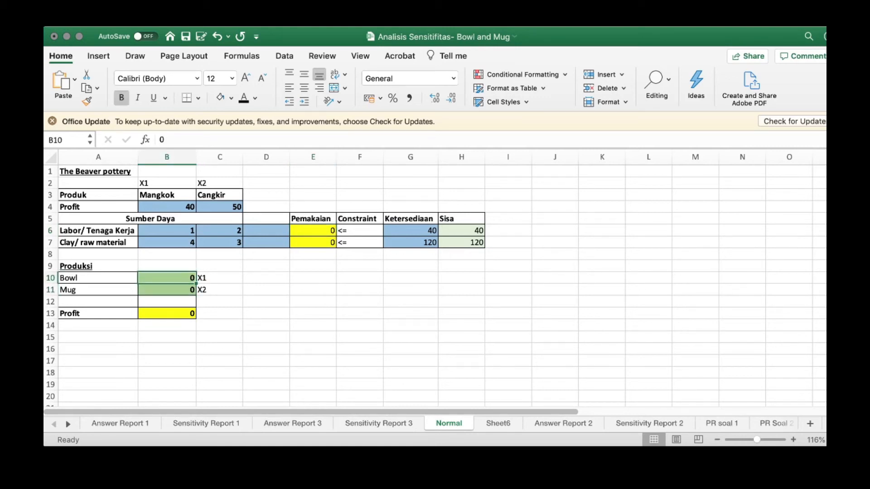
click(167, 290)
click(167, 278)
Replace the production labels in A10 and A11 with Mangkok and Cangkir.
double_click(98, 278)
key(BackSpace)
key(BackSpace)
key(BackSpace)
key(BackSpace)
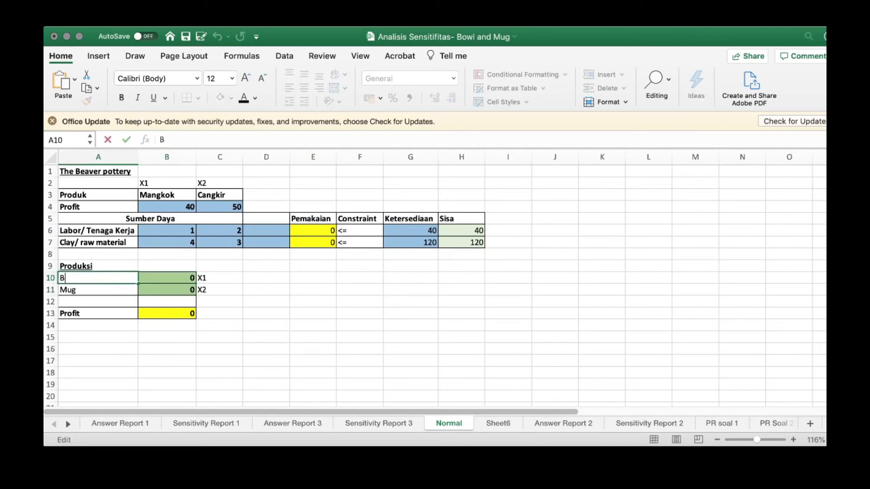
text(Mangkok)
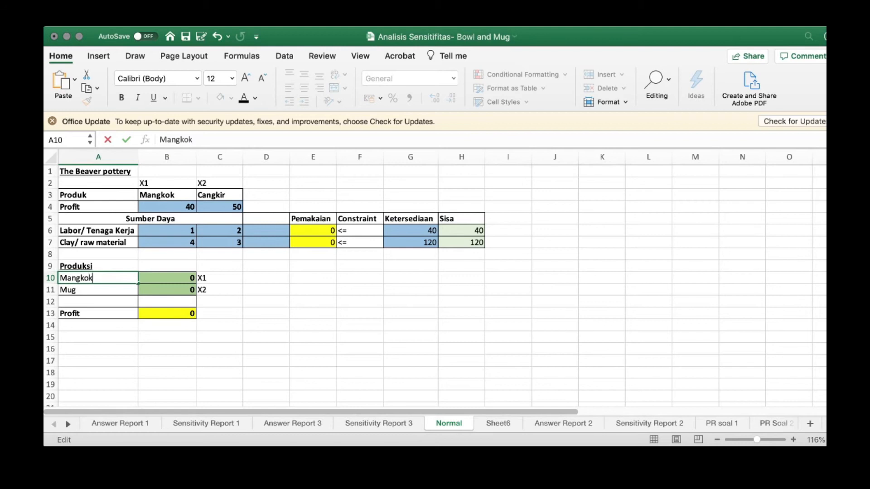
key(Return)
key(Delete)
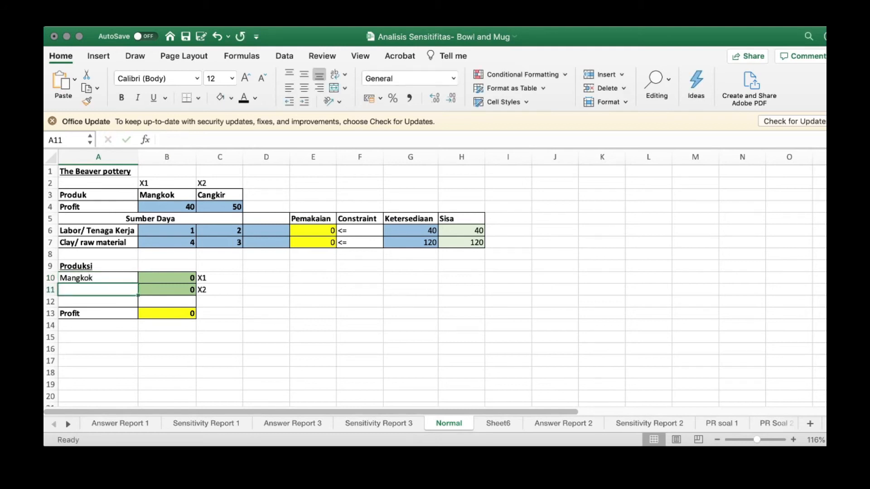
text(Cangkir)
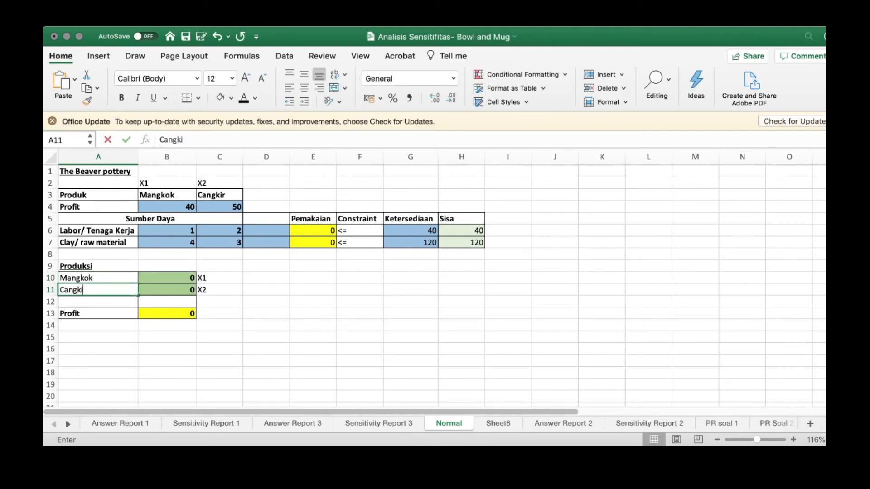
click(313, 290)
Review the production cells B10 and B11 and the Pemakaian formulas for labor and clay in E6 and E7.
click(166, 278)
click(167, 290)
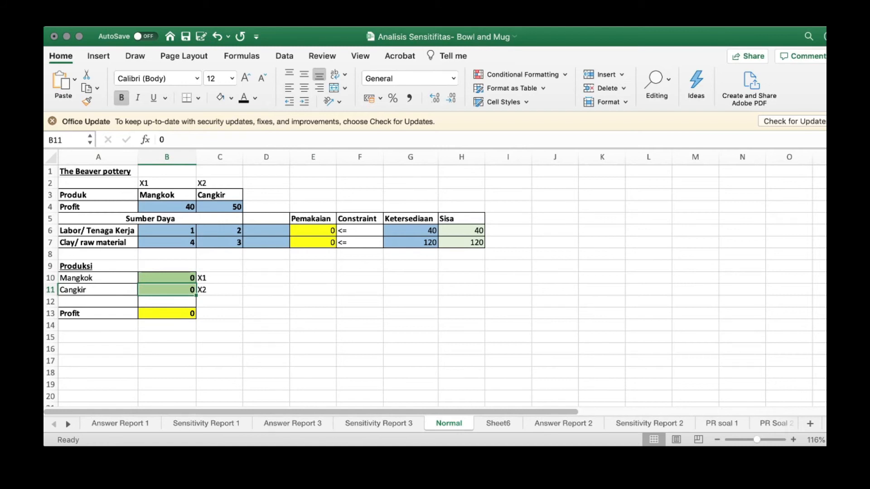
double_click(323, 231)
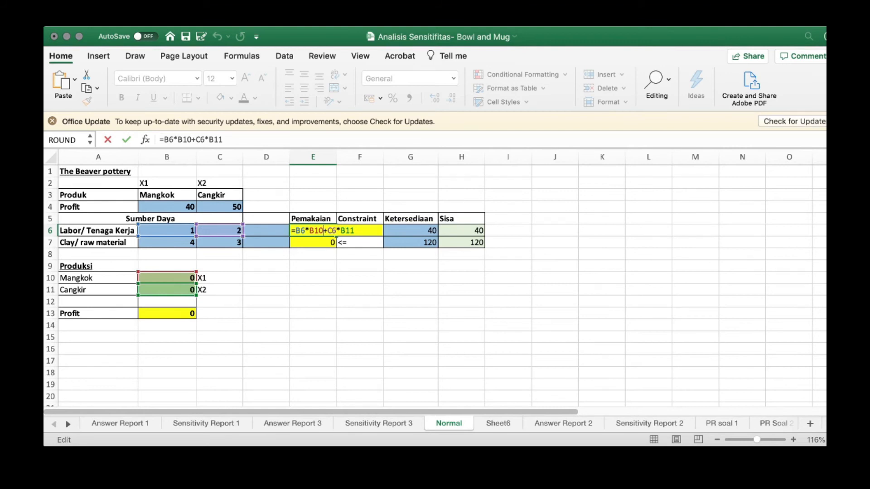
key(Return)
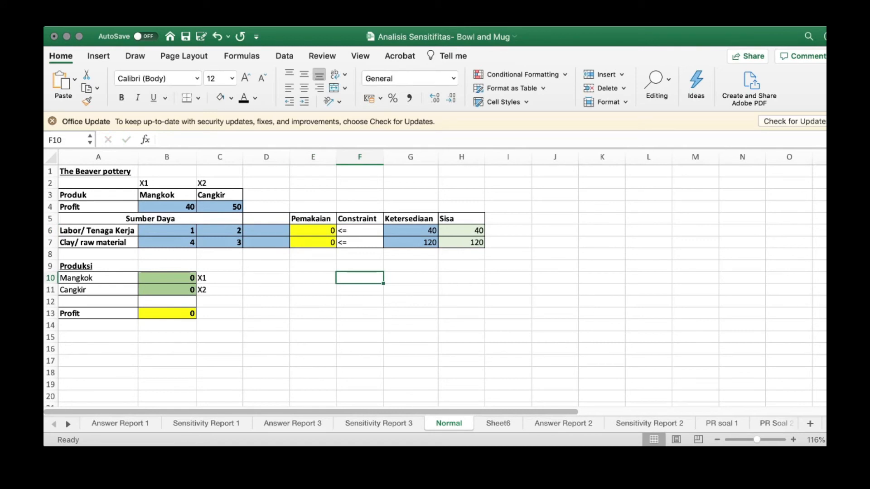
double_click(323, 243)
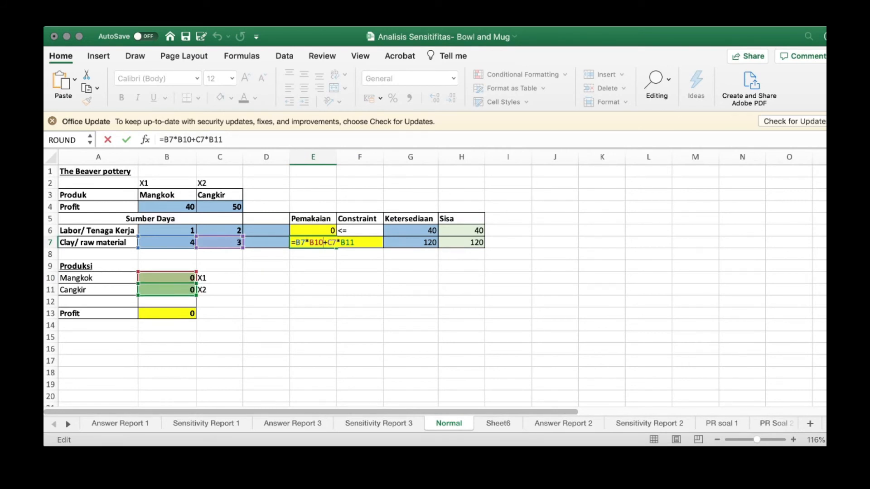
key(Escape)
Narrow the Constraint column F slightly so it fits its heading.
drag(360, 230, 360, 243)
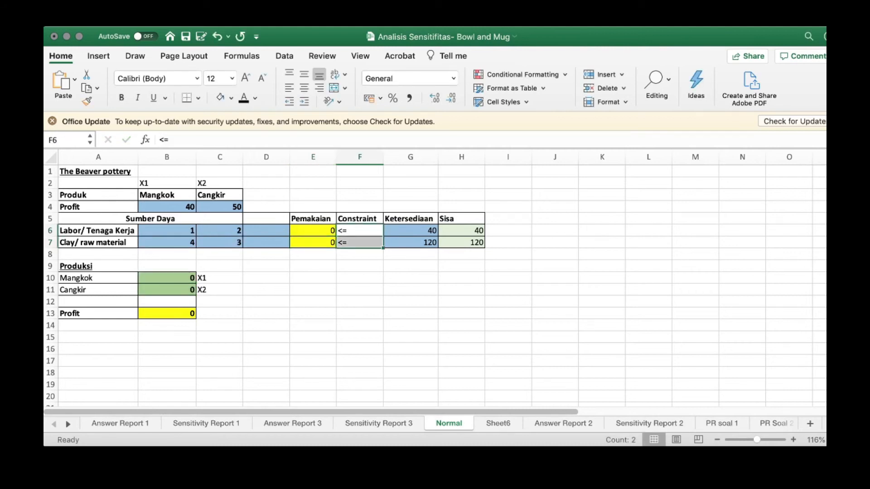
mouse_move(383, 157)
mouse_down()
mouse_move(361, 157)
mouse_move(380, 157)
mouse_up()
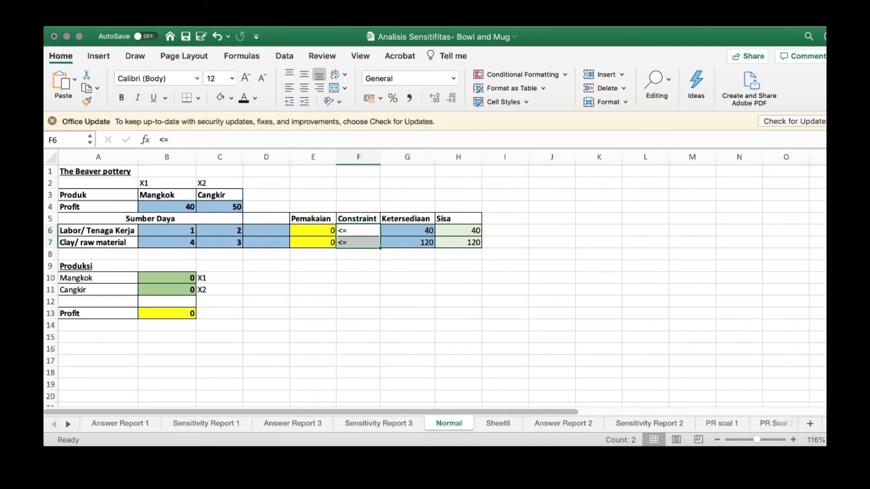
Review the labor and clay availability in G6:G7 and how the clay requirements and production cells relate to that limit.
click(408, 231)
click(407, 243)
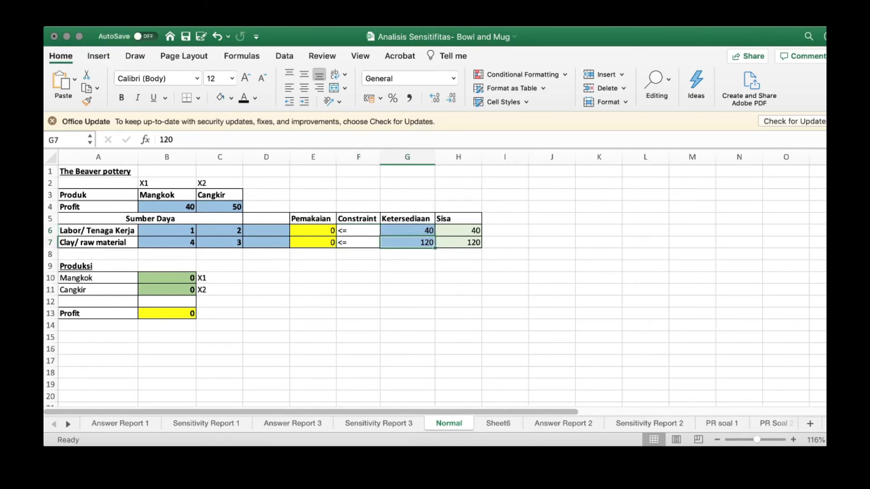
click(407, 231)
click(408, 242)
click(407, 230)
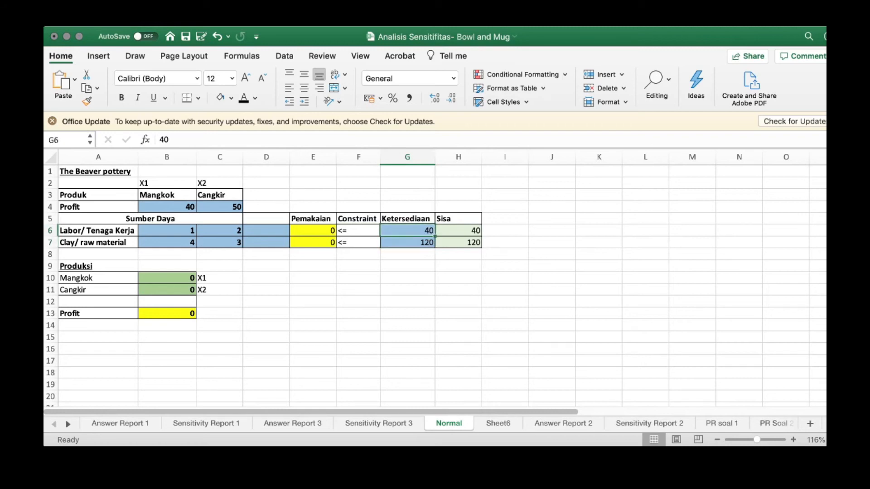
click(407, 242)
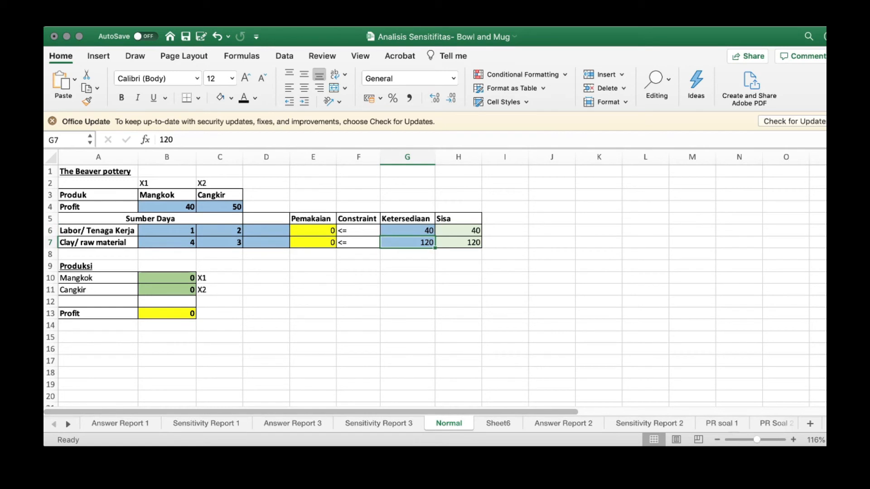
click(406, 231)
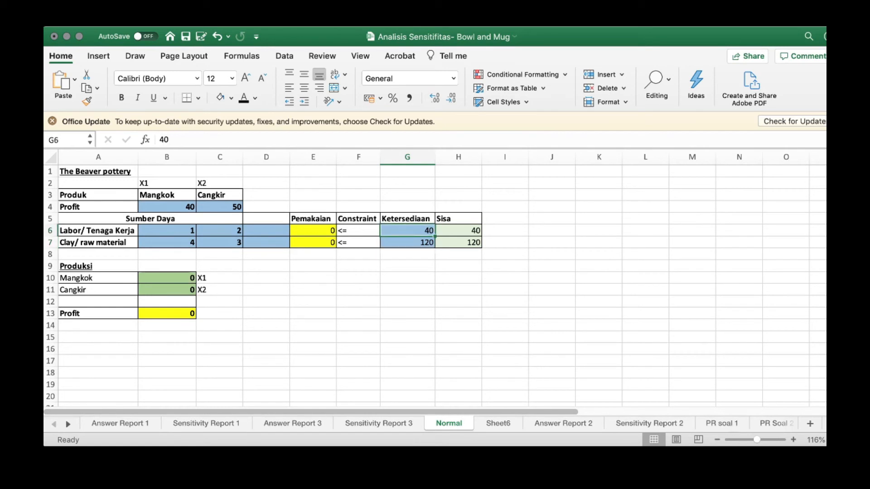
click(166, 242)
click(167, 278)
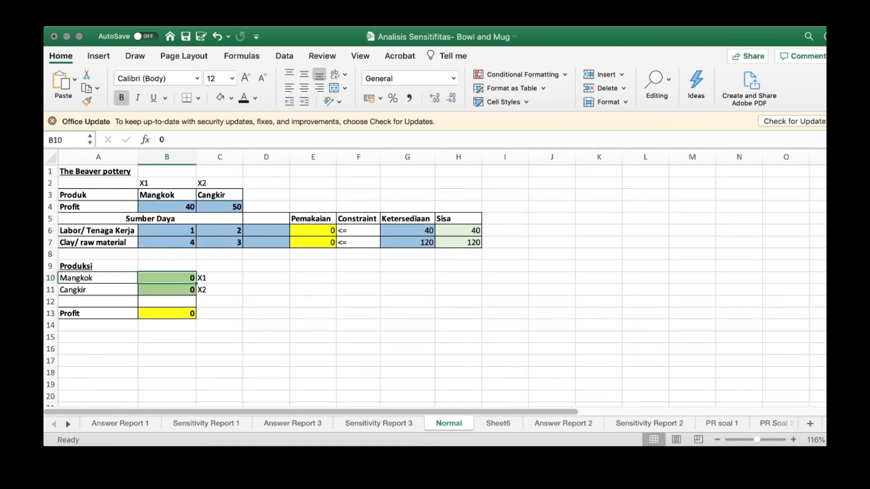
click(220, 243)
click(167, 290)
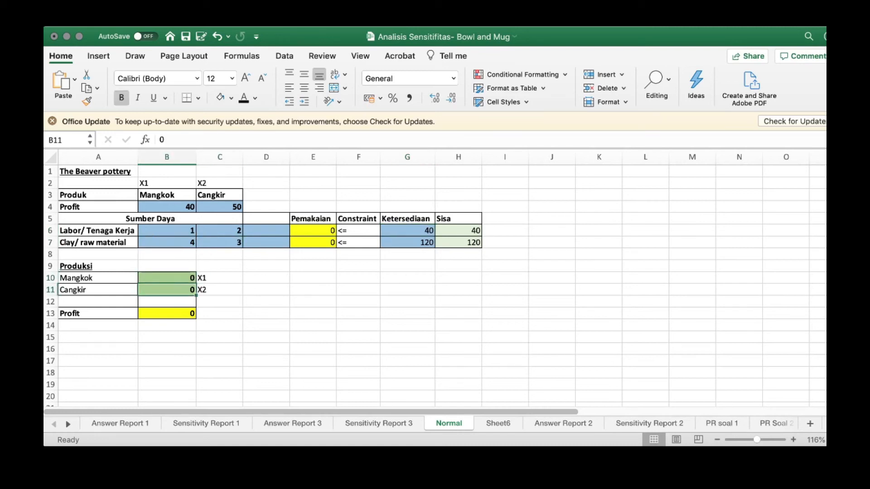
click(359, 243)
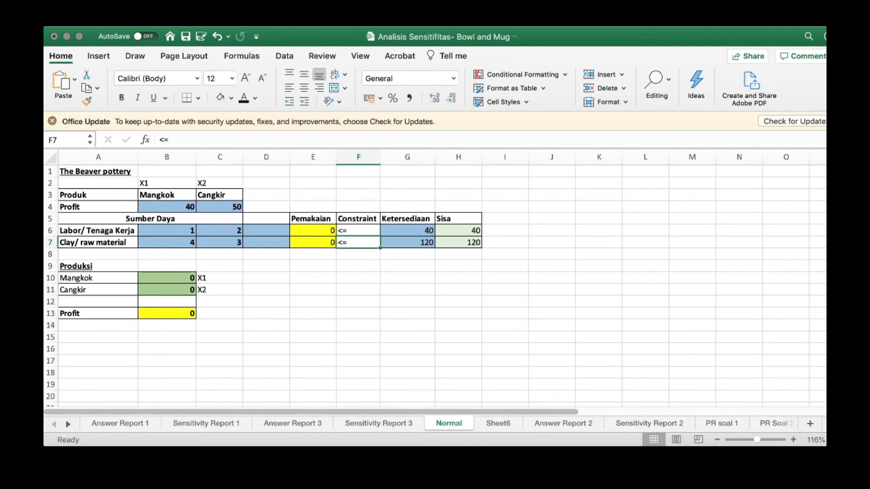
click(408, 243)
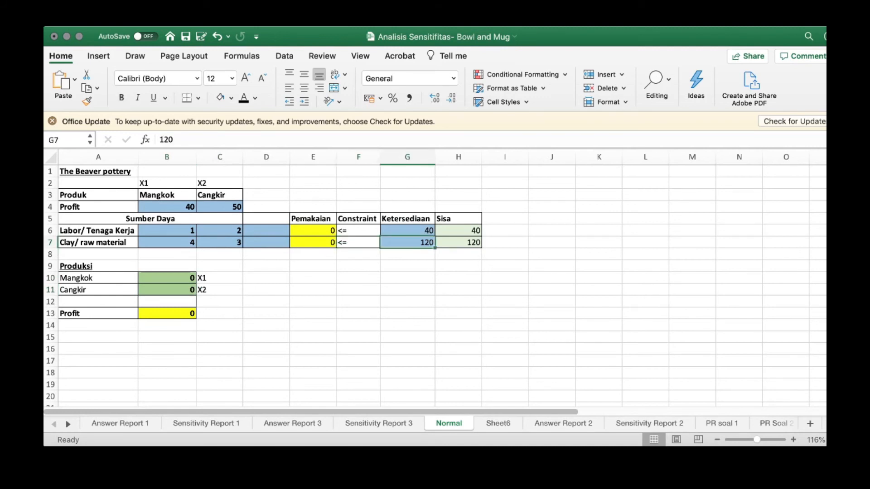
Make the Ketersediaan values for labor and clay in G6:G7 bold.
drag(407, 231, 408, 242)
key(super+b)
click(458, 266)
Review the Sisa formulas for labor and clay in H6 and H7, leaving both formulas as they are.
drag(458, 230, 458, 242)
click(458, 242)
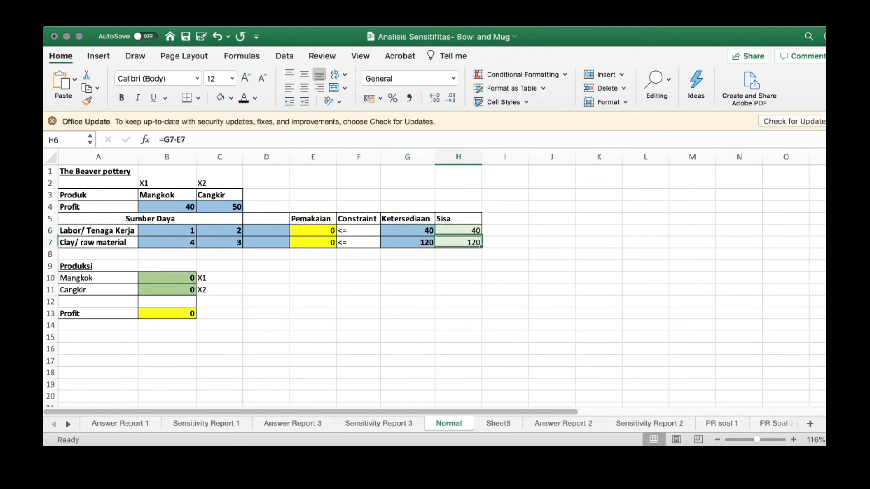
double_click(459, 230)
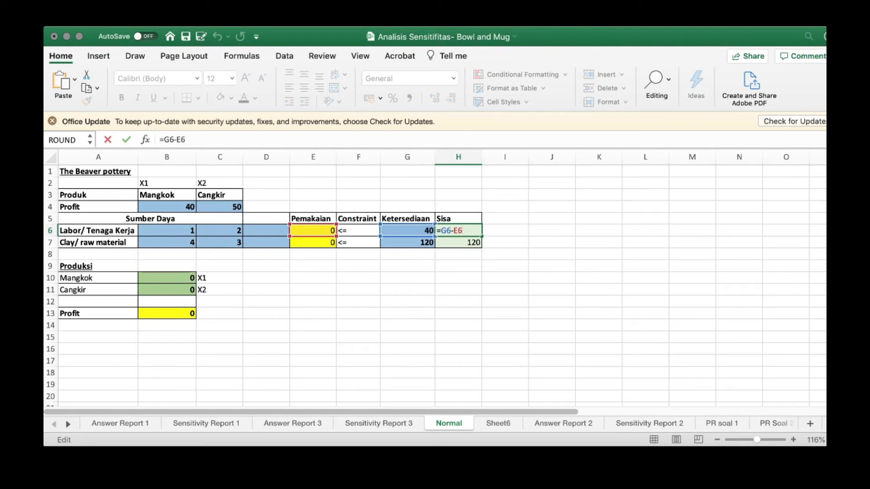
key(Return)
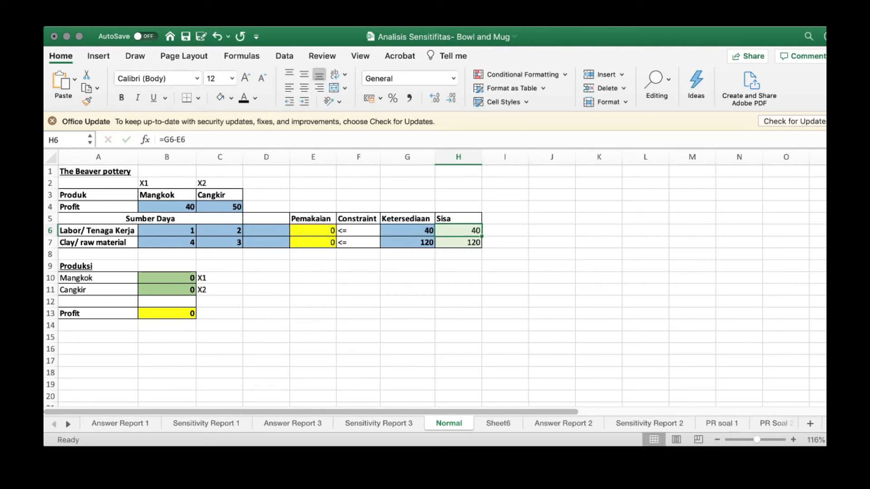
double_click(458, 242)
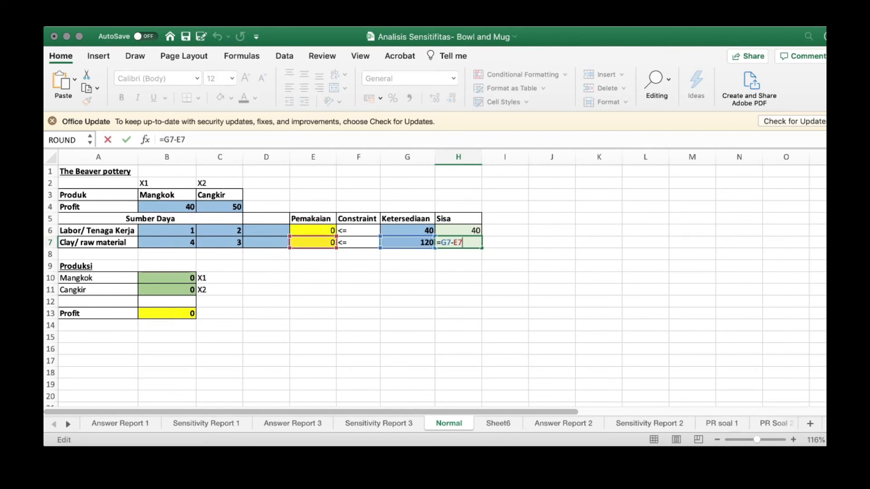
key(Escape)
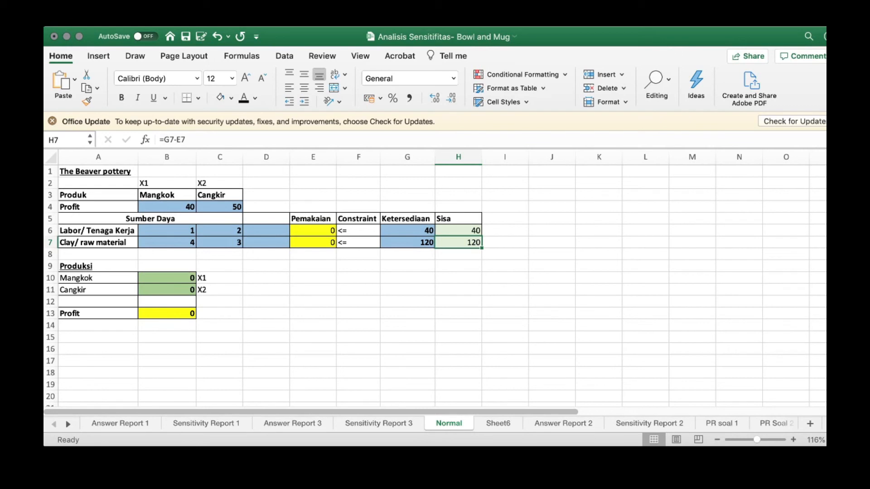
Review the Mangkok and Cangkir production rows, including their X1 and X2 labels and the decision cells B10 and B11.
click(98, 279)
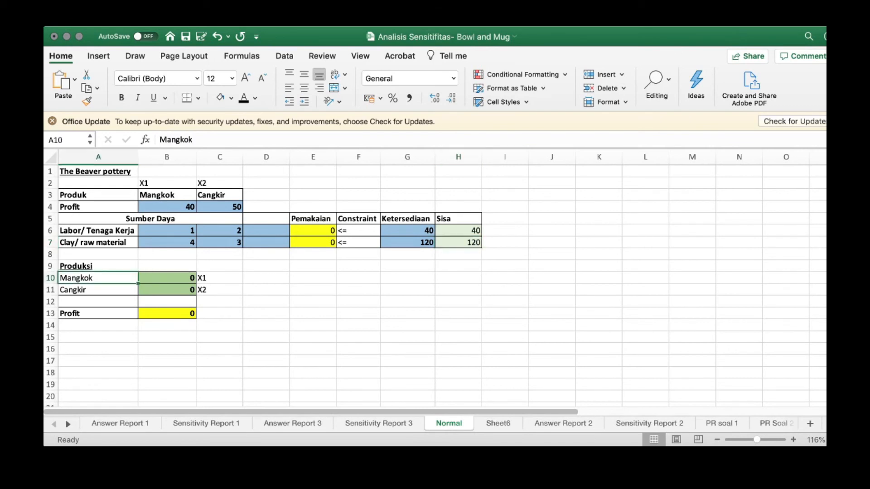
click(98, 290)
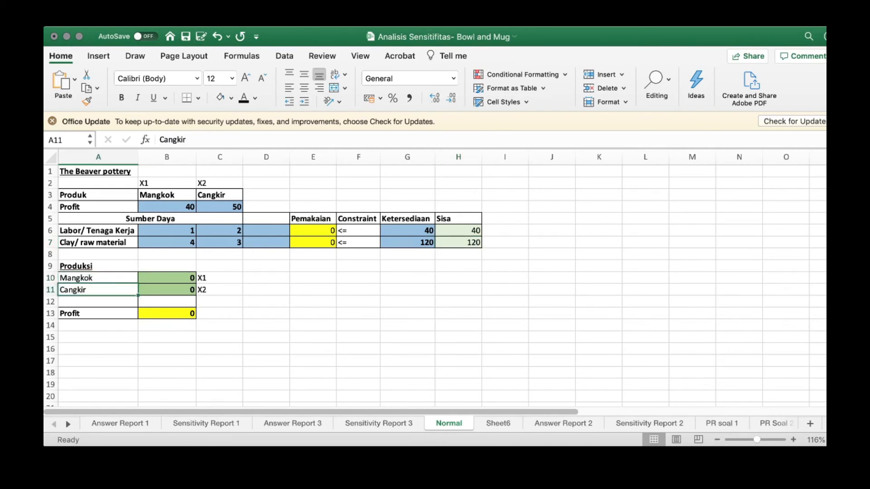
click(219, 278)
click(220, 289)
click(167, 278)
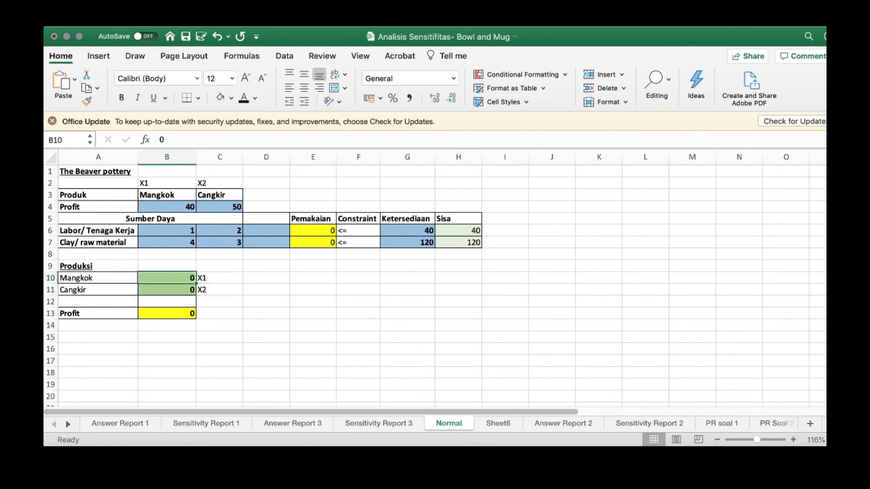
click(167, 290)
Examine the total profit formula in B13 and the profit and production cells it refers to.
click(98, 326)
click(167, 314)
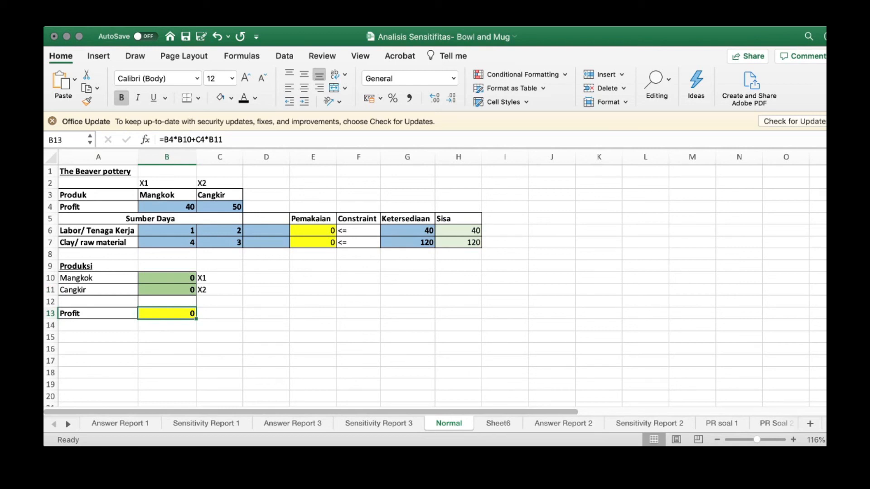
key(F2)
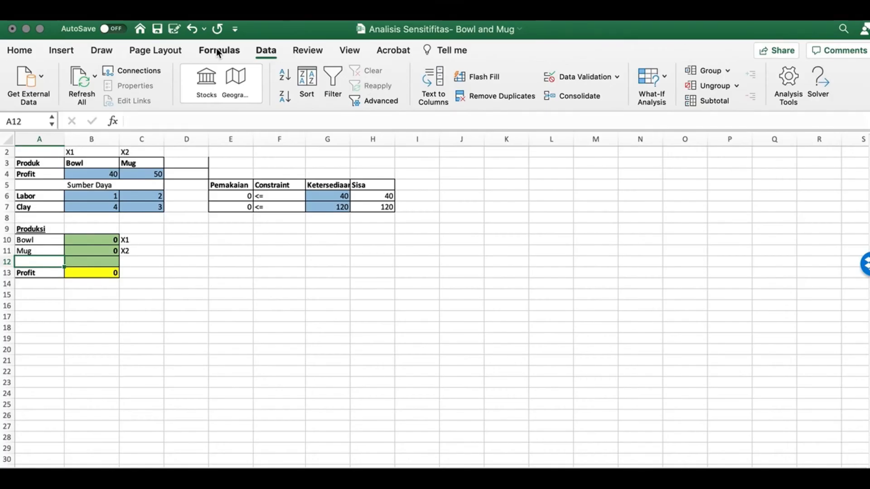
Check whether the Solver command is available among the data tools, including in the Kacang joss workbook.
click(236, 52)
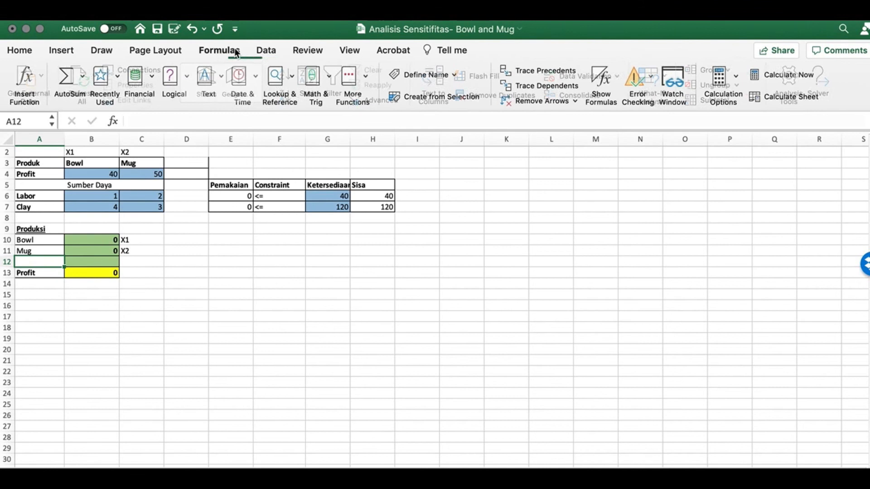
click(267, 52)
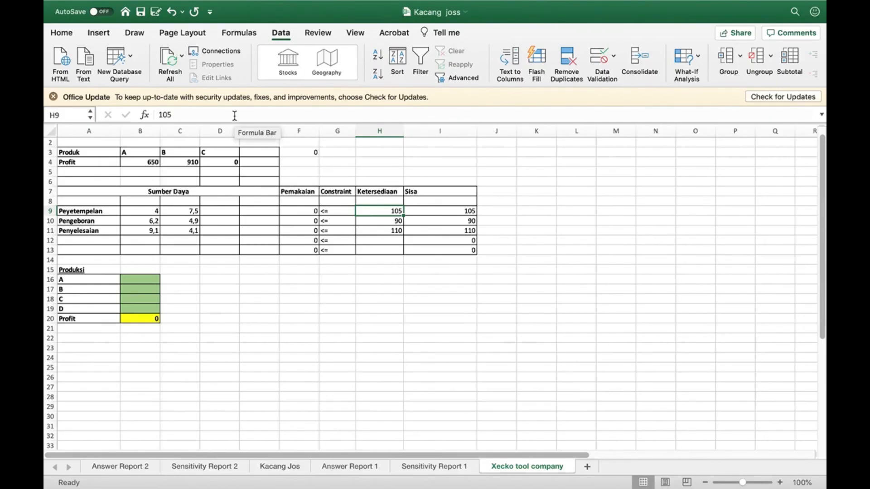
click(281, 32)
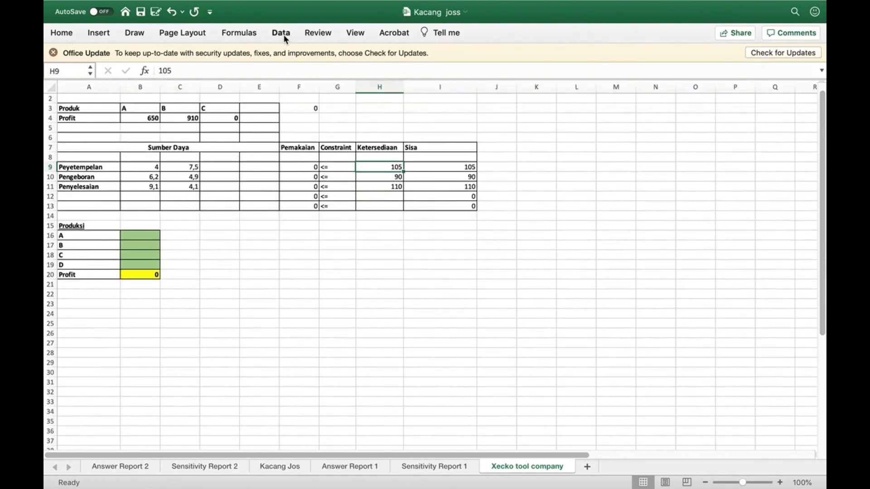
click(281, 33)
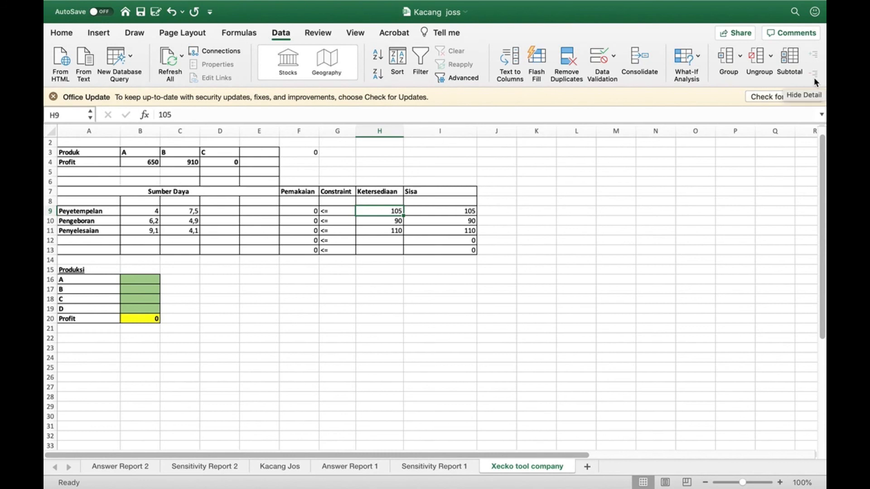
Enable the Solver Add-In in the Excel add-ins, leaving Analysis ToolPak off.
mouse_move(213, 3)
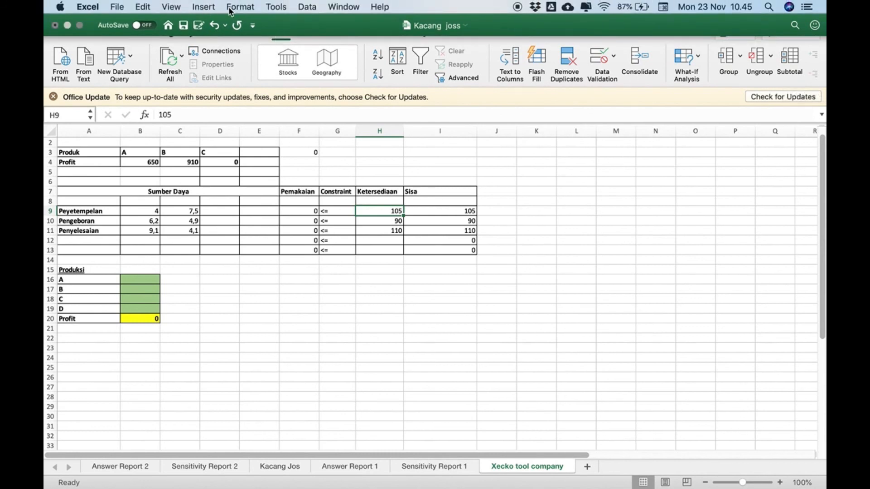
click(212, 5)
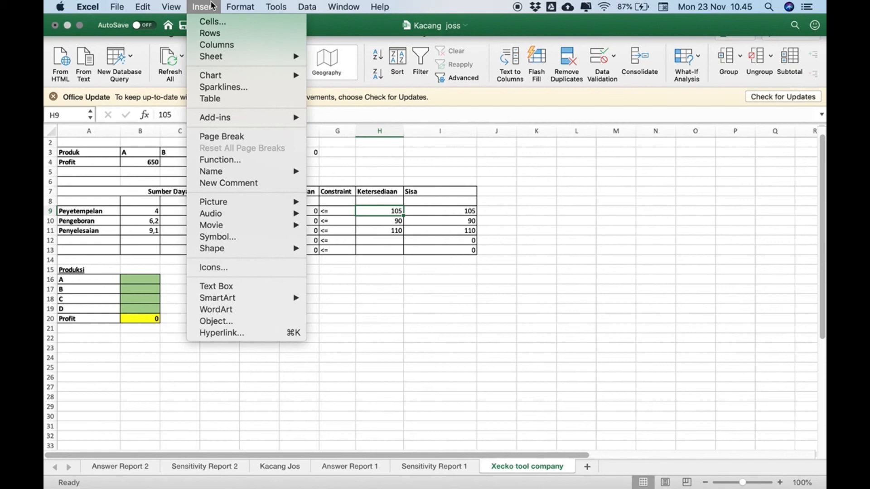
mouse_move(284, 8)
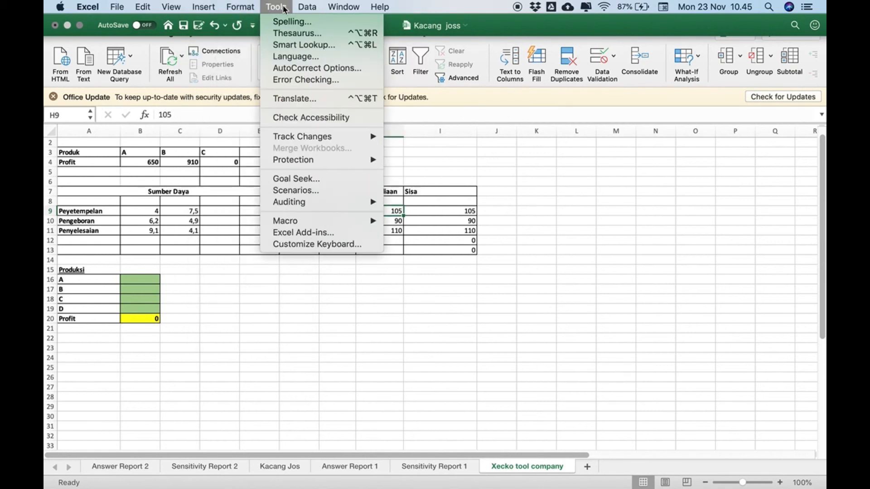
click(306, 231)
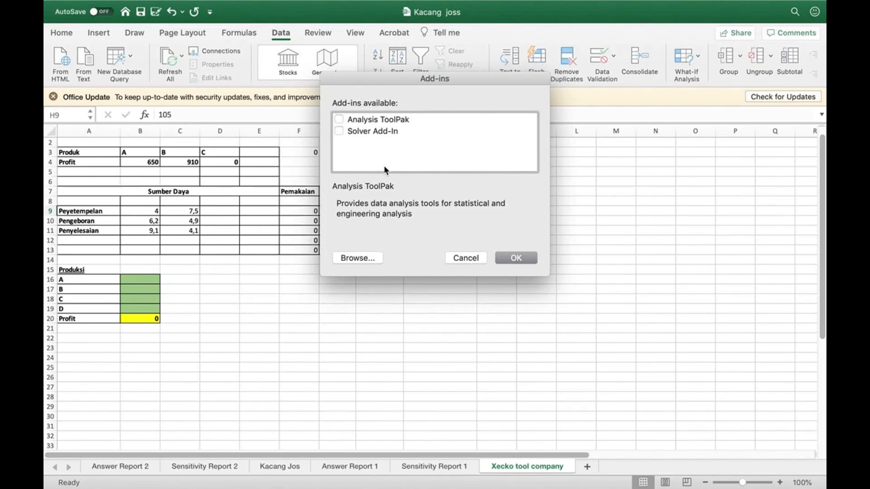
click(339, 131)
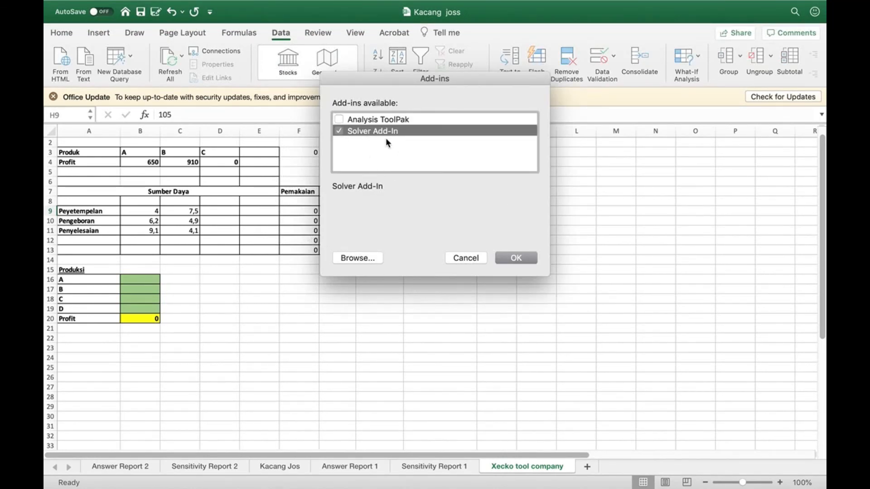
click(515, 258)
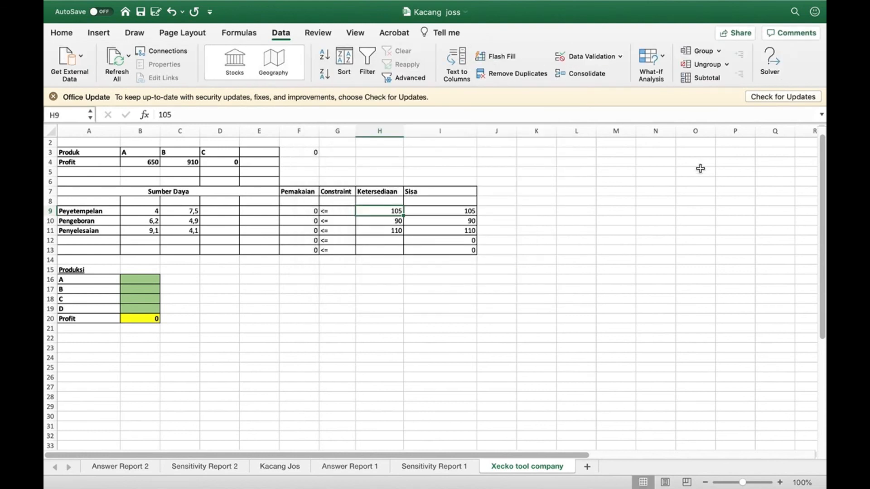